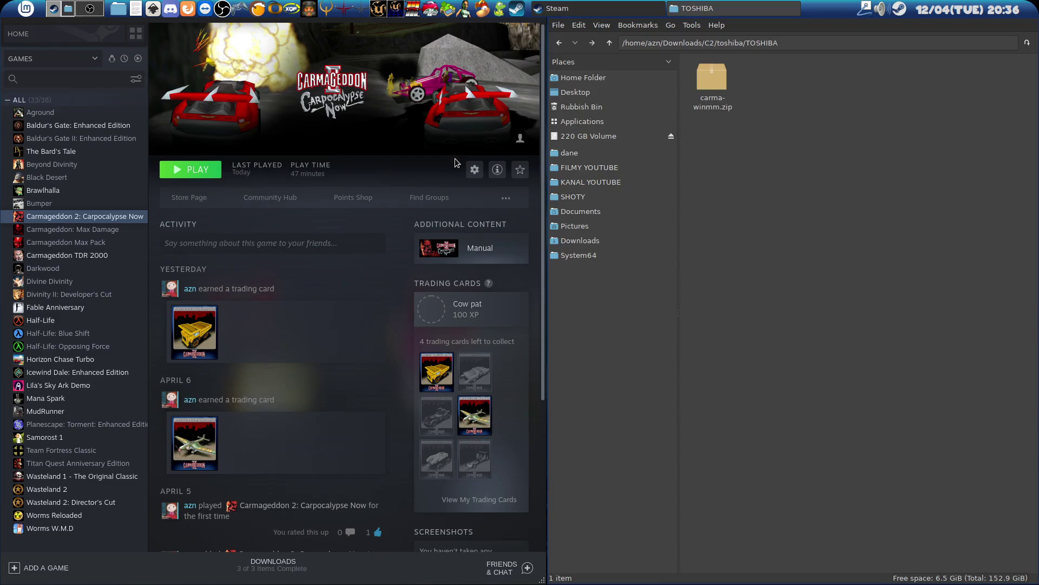
Switch to the Firefox workspace showing the RR2000 Carmageddon fansite.
click(90, 9)
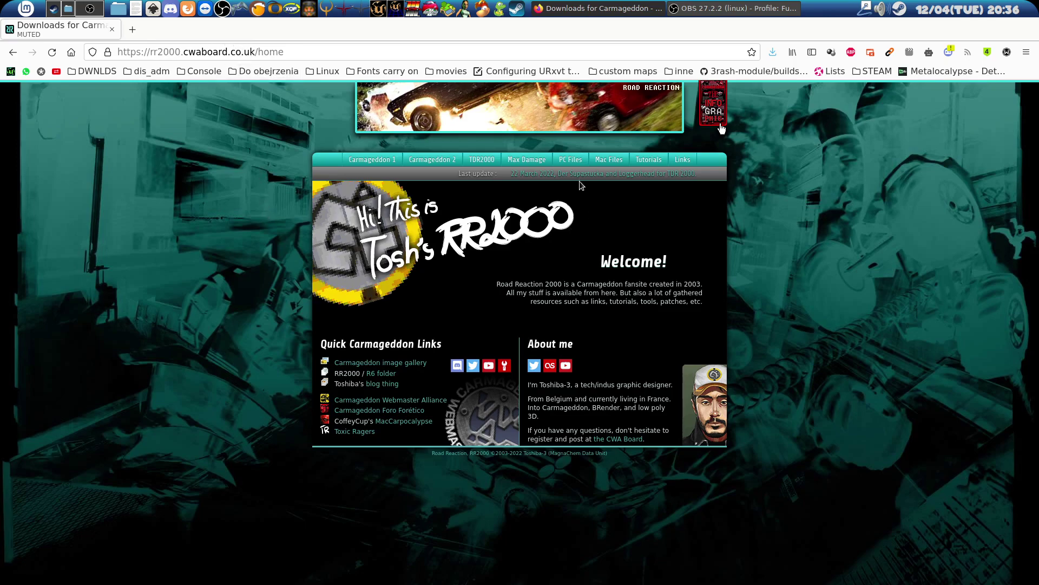
Browse RR2000's PC Files list to the Carmageddon 2 files, then go back to the Steam workspace.
click(571, 159)
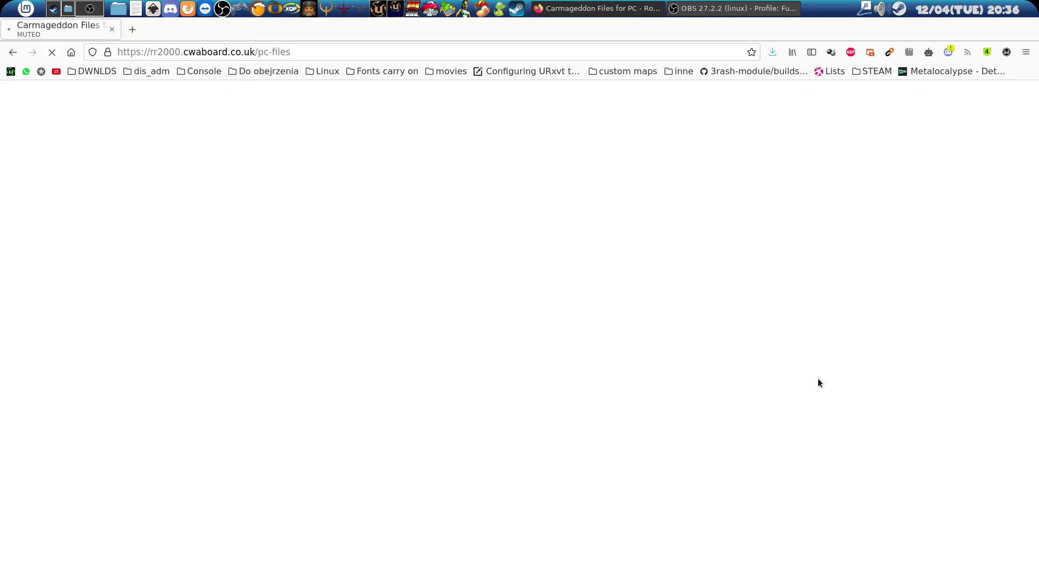
scroll(781, 357, down, 10)
scroll(781, 354, down, 10)
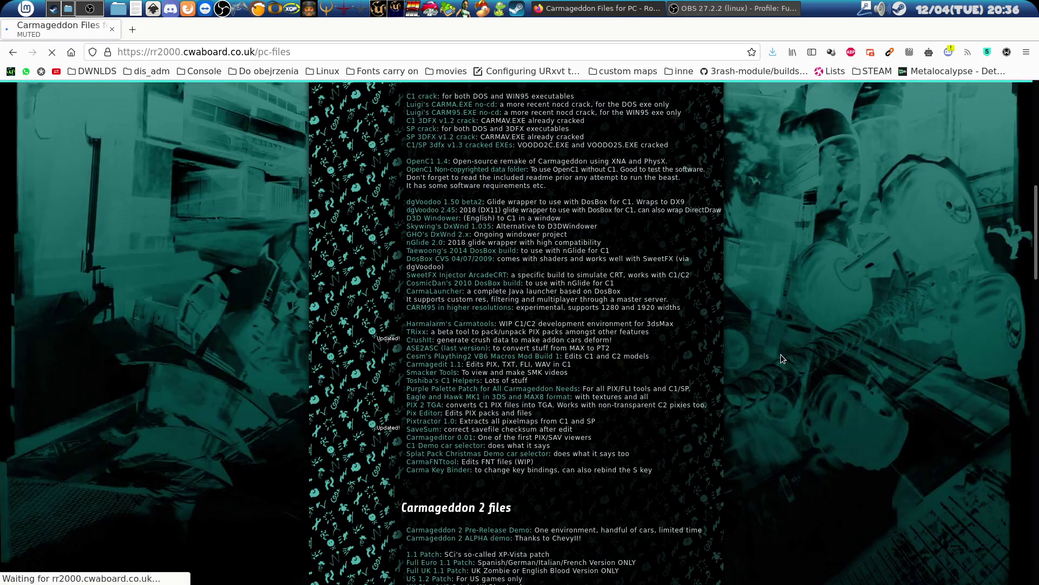
scroll(788, 466, down, 5)
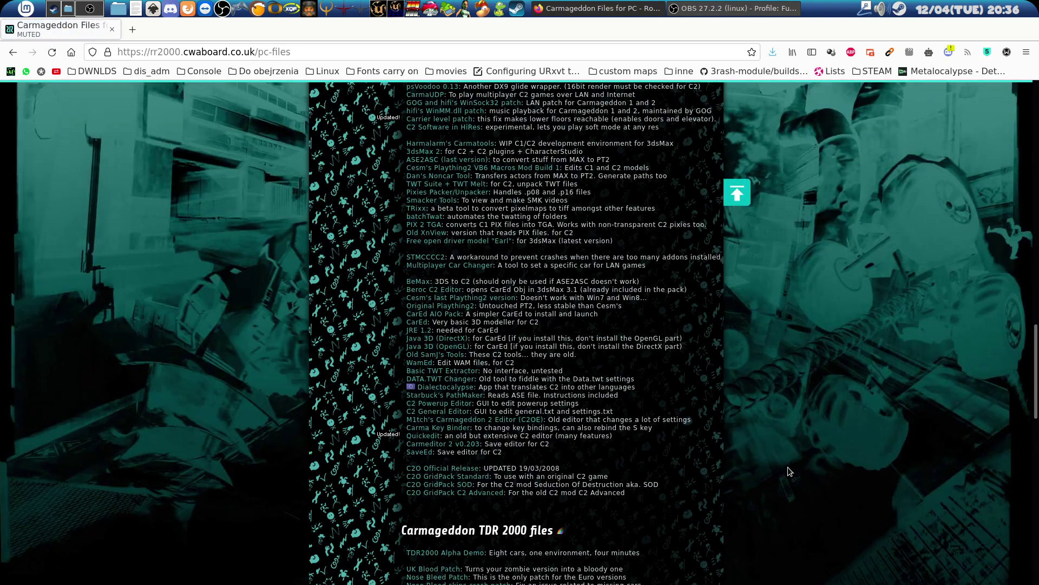
scroll(788, 466, up, 5)
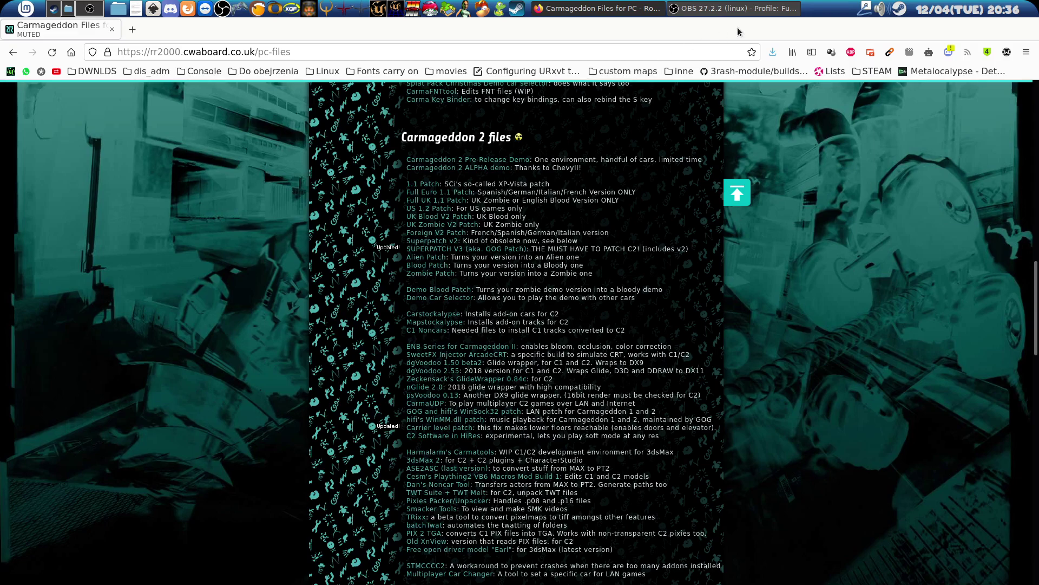
click(53, 10)
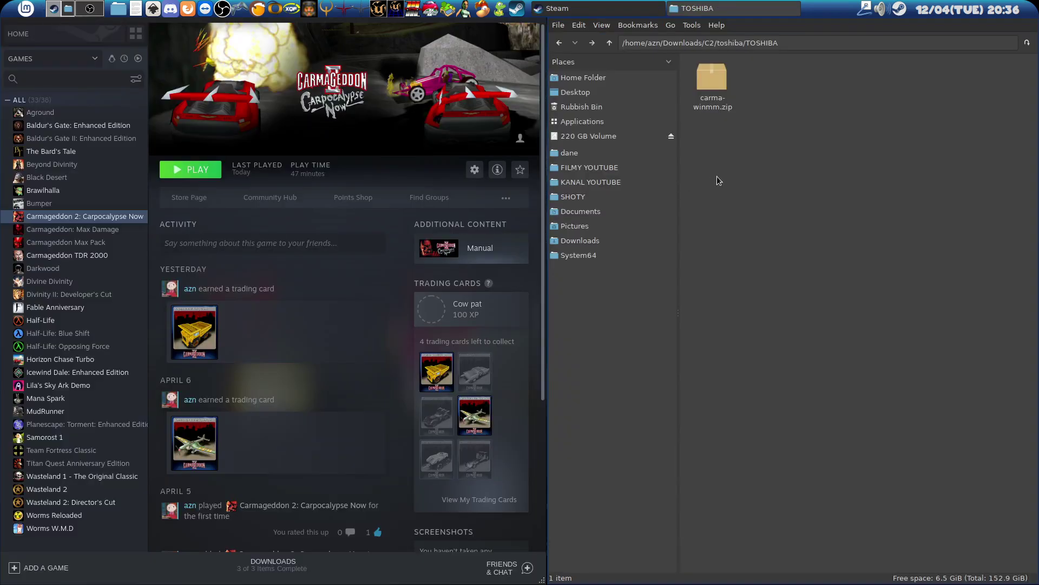
click(715, 106)
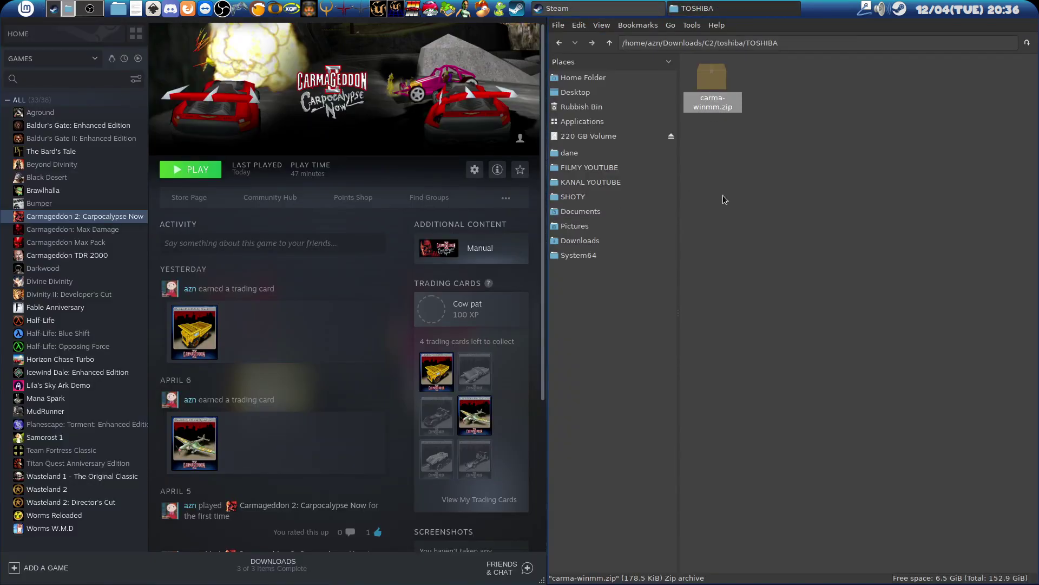
double_click(715, 109)
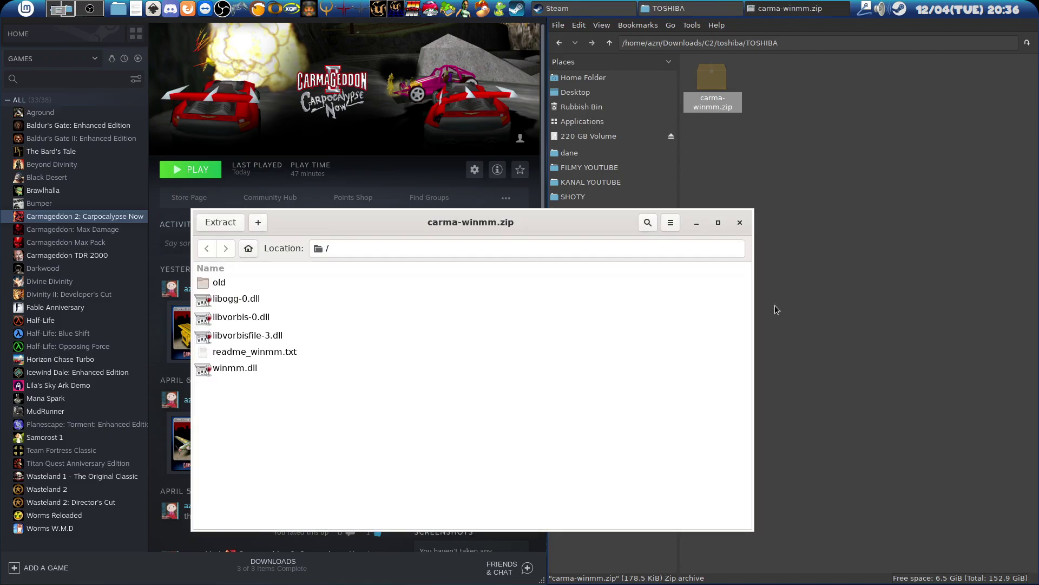
click(295, 299)
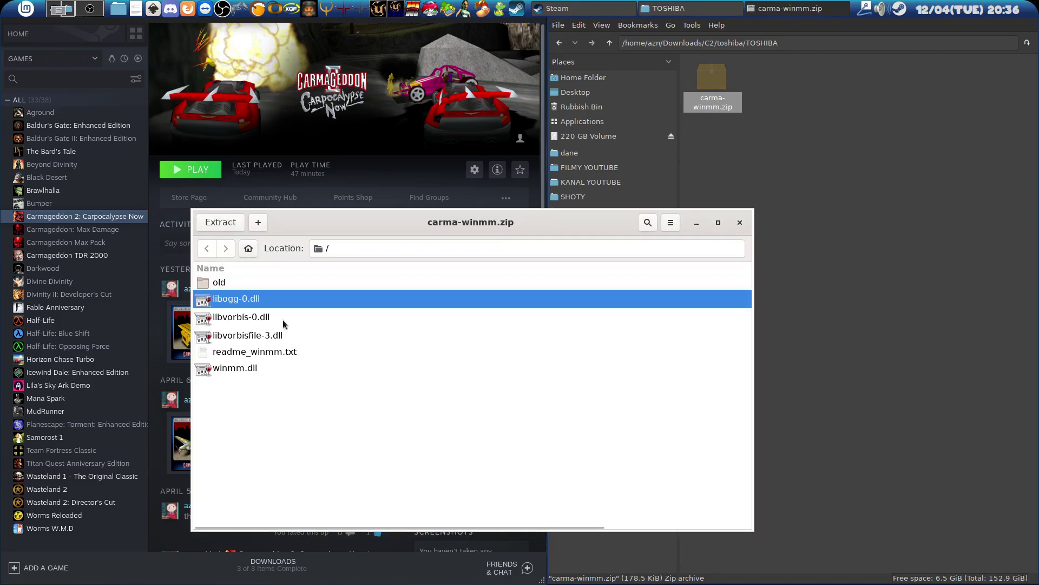
ctrl+click(283, 318)
ctrl+click(282, 335)
ctrl+click(282, 369)
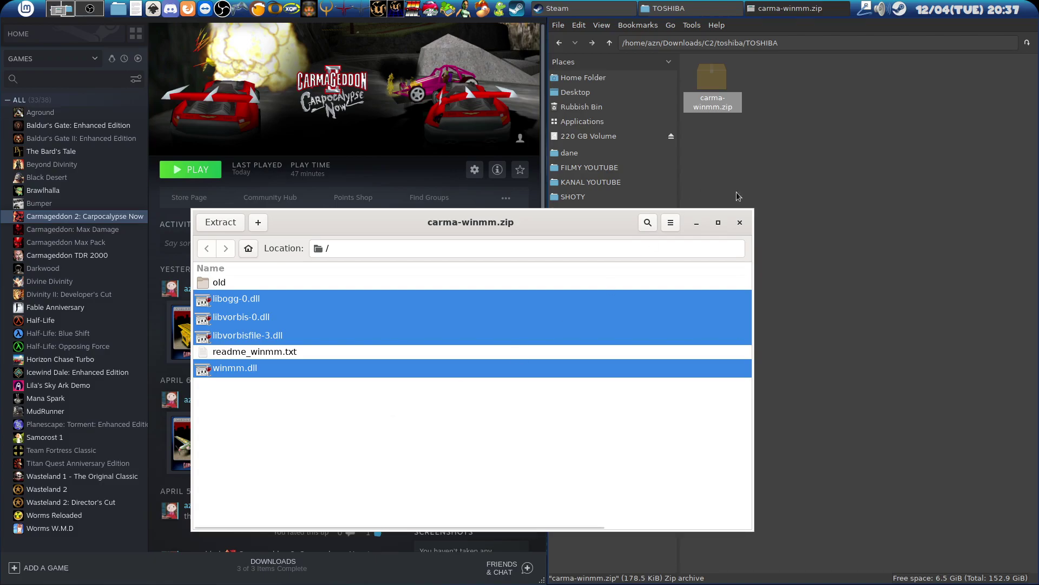
click(740, 223)
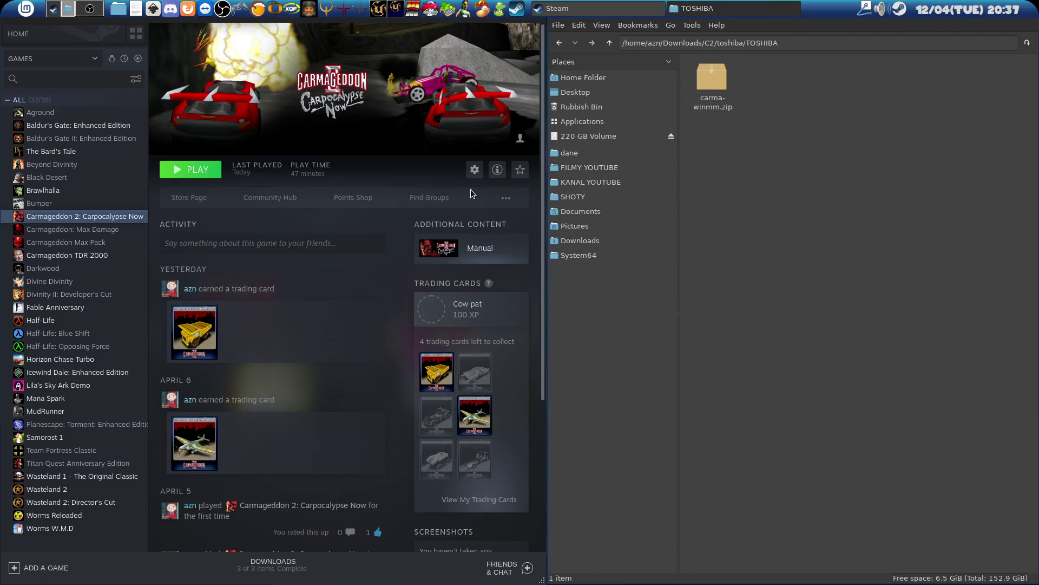
In Carmageddon 2's Properties, set launch options to the WINEDLLOVERRIDES string plus %command% -d3d.
click(475, 171)
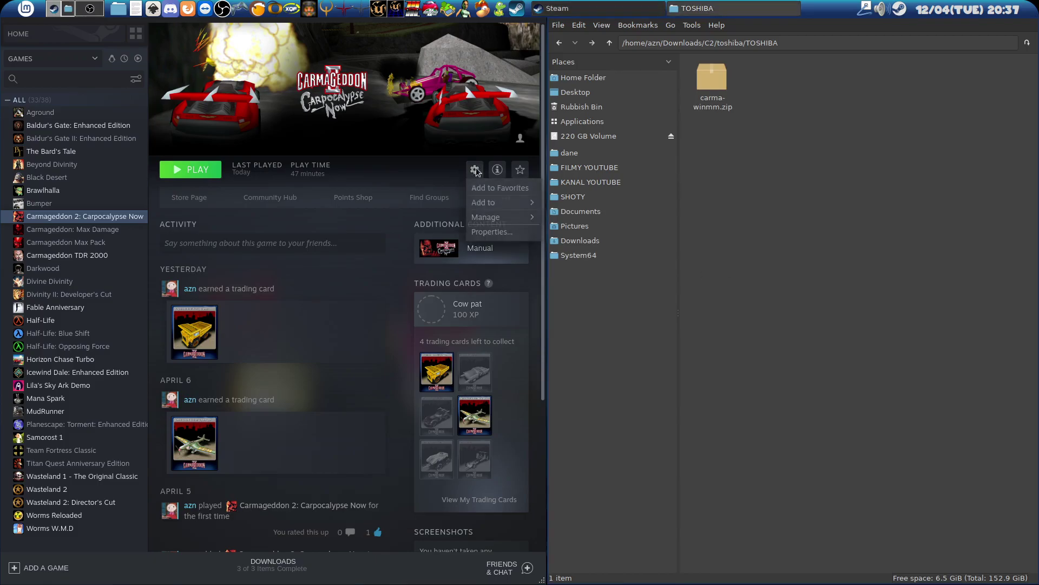
click(519, 232)
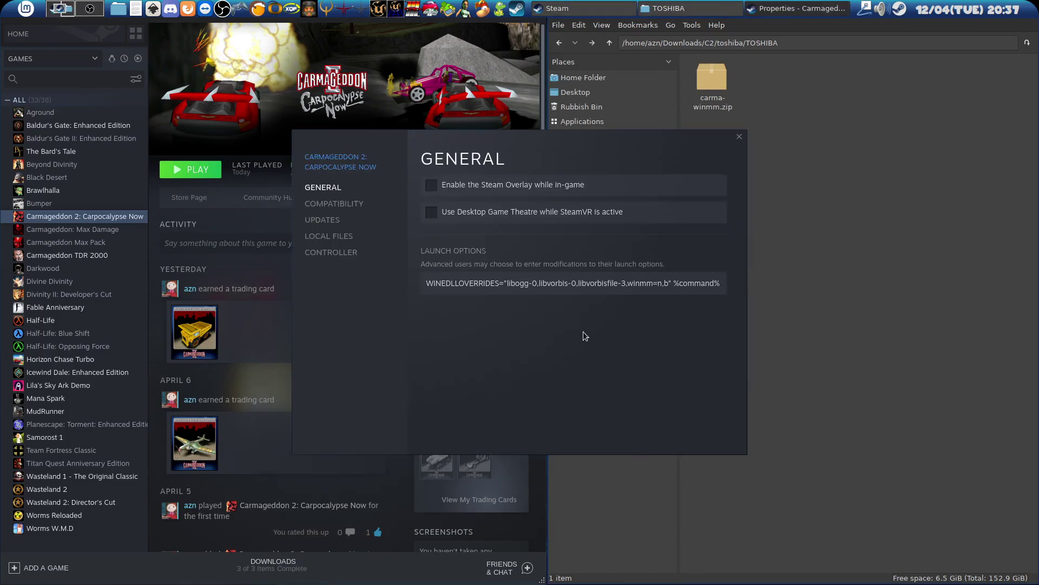
drag(673, 282, 455, 271)
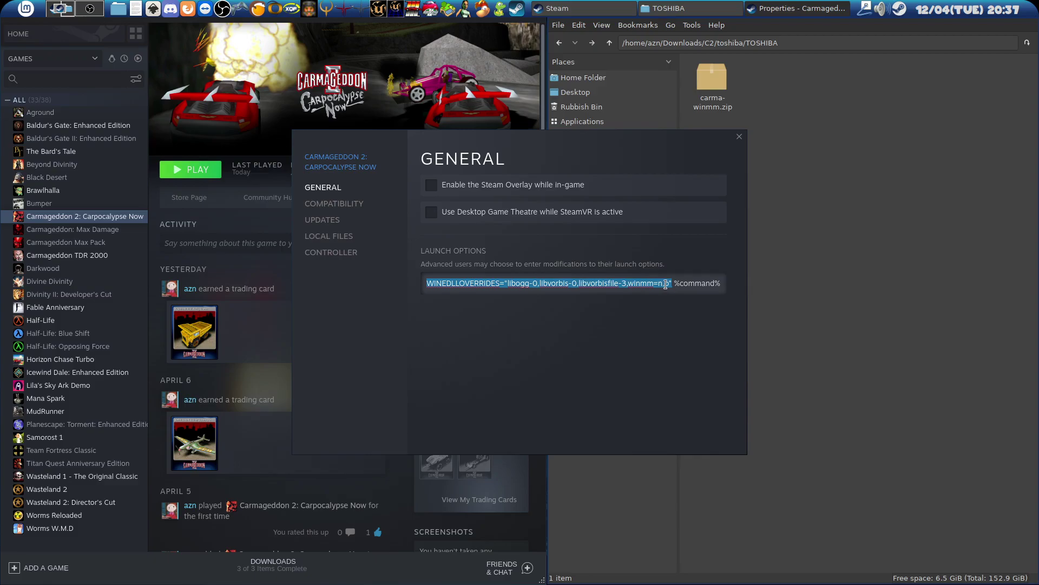
click(597, 285)
drag(675, 284, 741, 291)
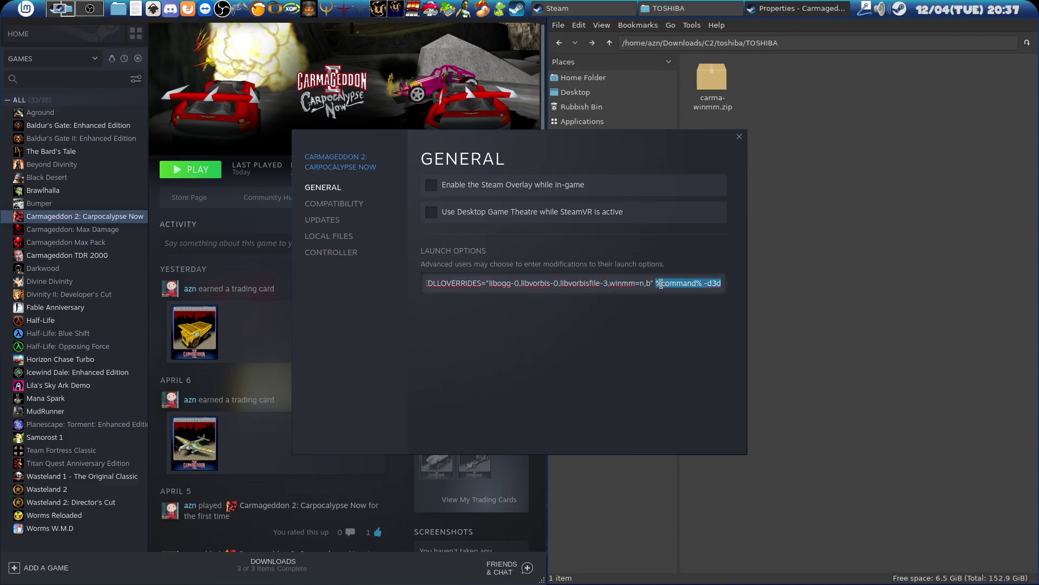
click(710, 283)
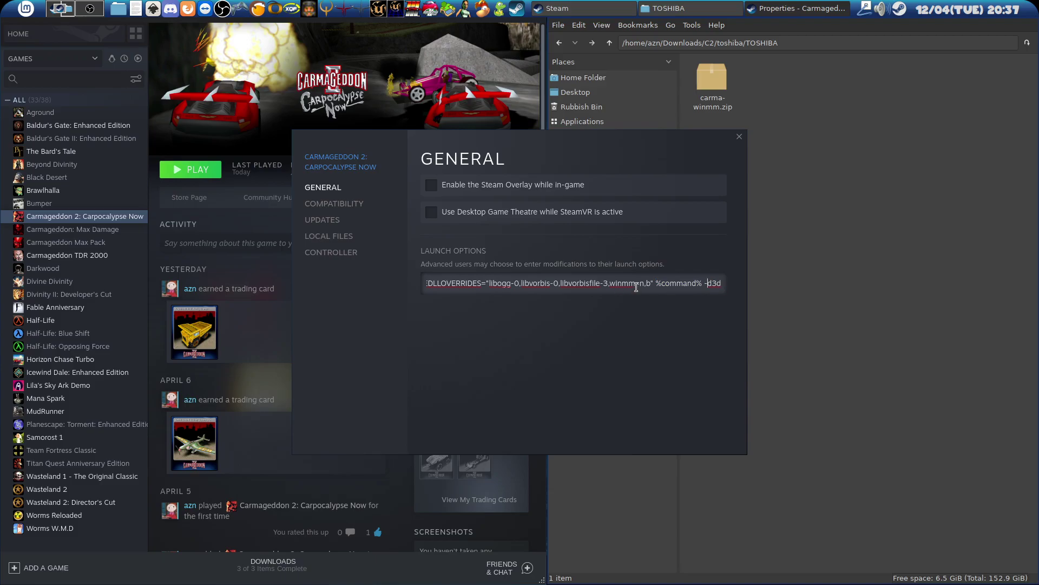
drag(654, 284, 348, 286)
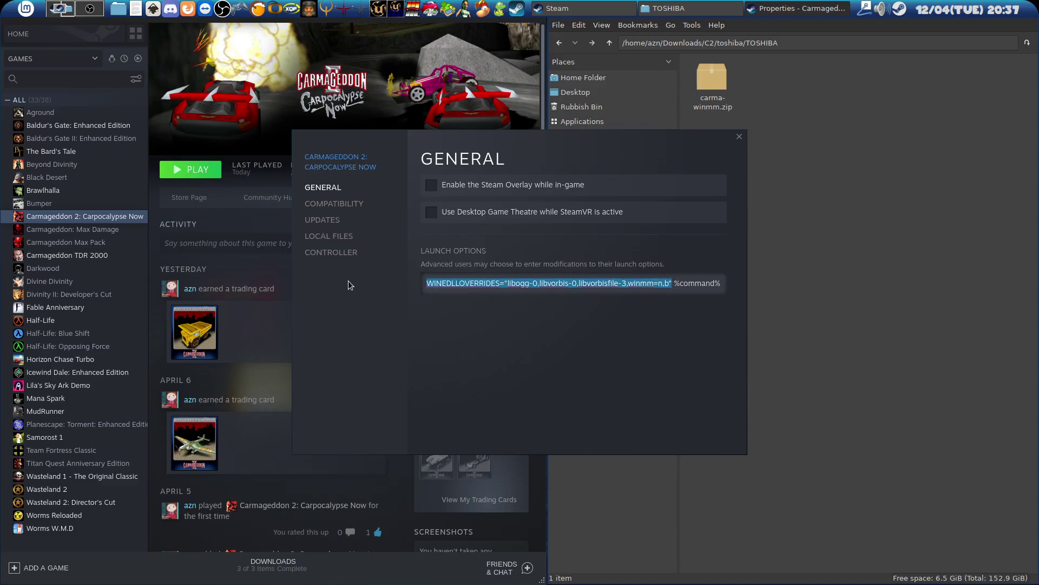
drag(673, 284, 746, 286)
click(653, 283)
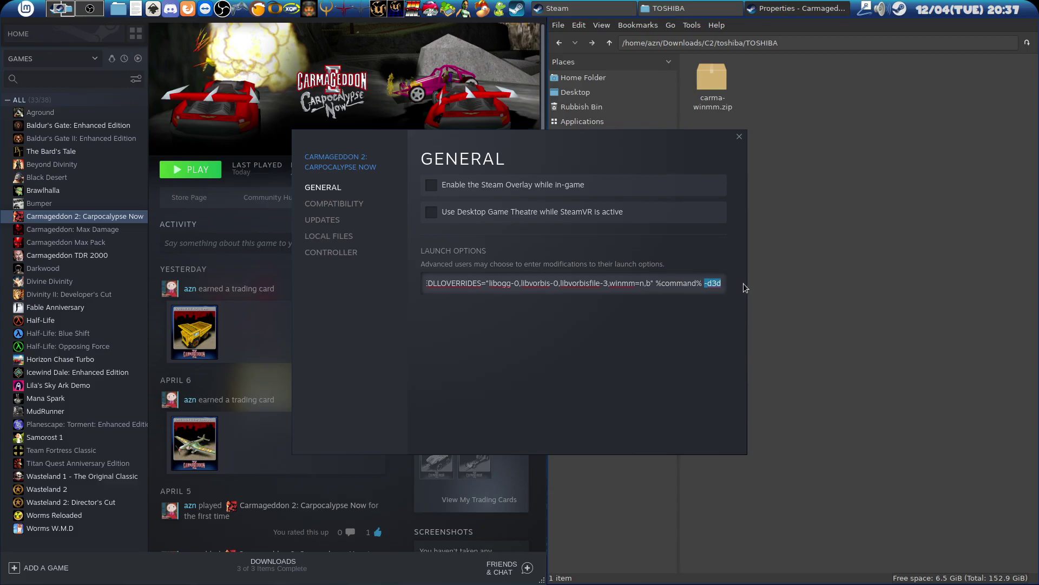
click(720, 285)
Confirm Compatibility forces Proton 4.2-9, then close the Properties window.
click(335, 205)
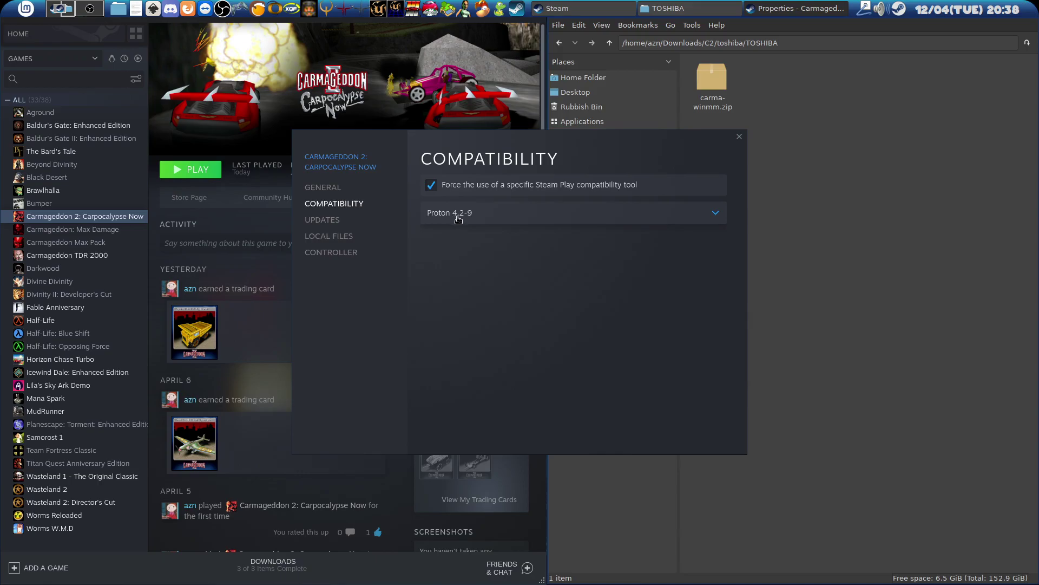
click(739, 137)
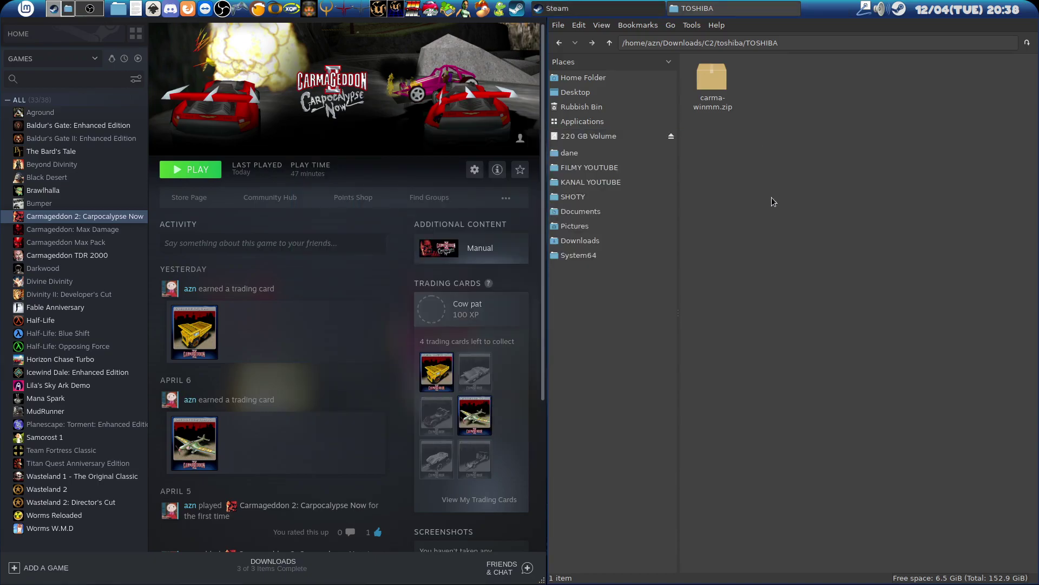
Launch Carmageddon 2 and start the Group 1 Beaver City race with the Eagle 3.
click(197, 178)
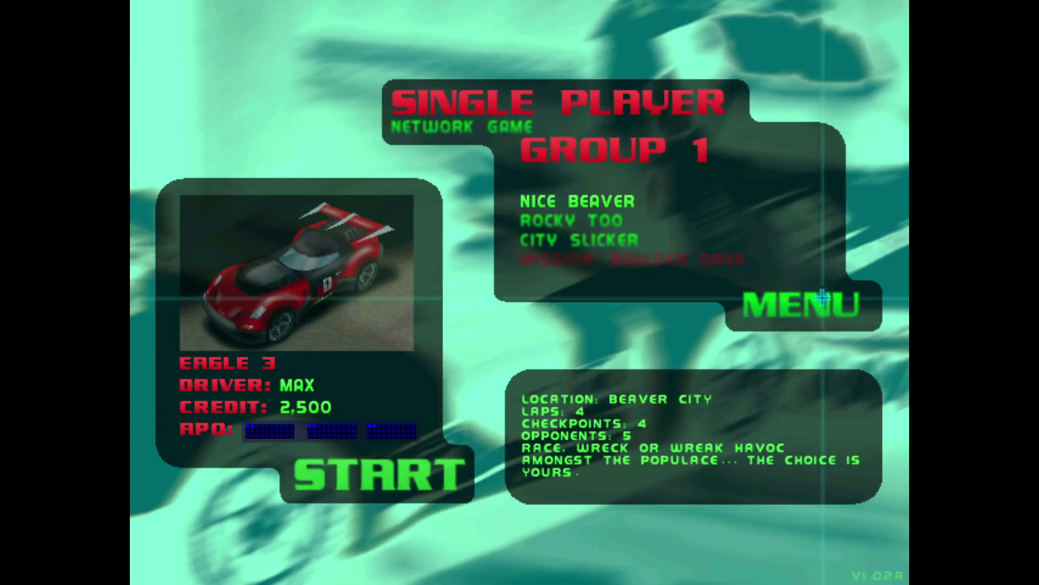
click(439, 480)
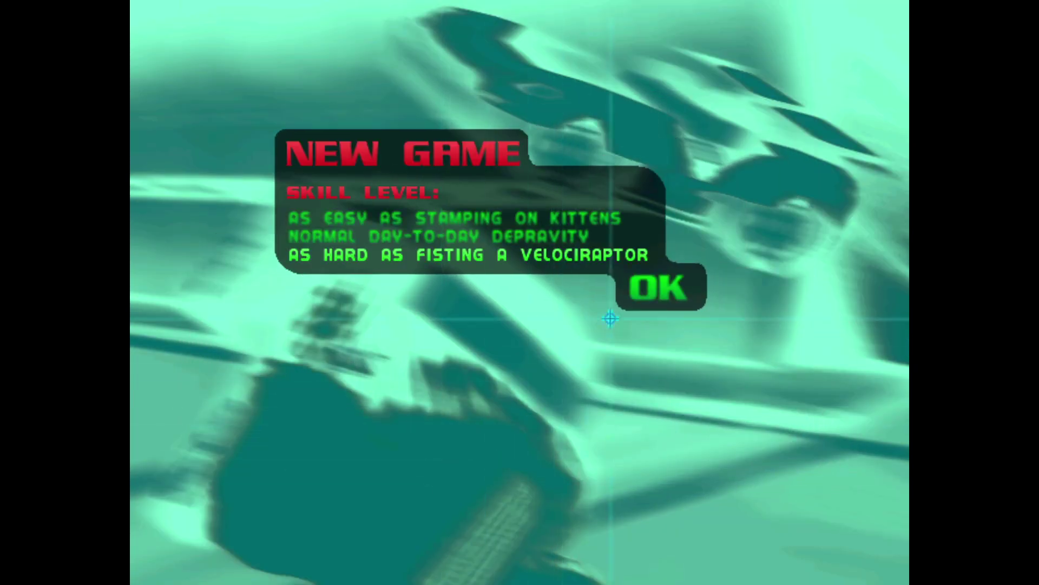
click(658, 287)
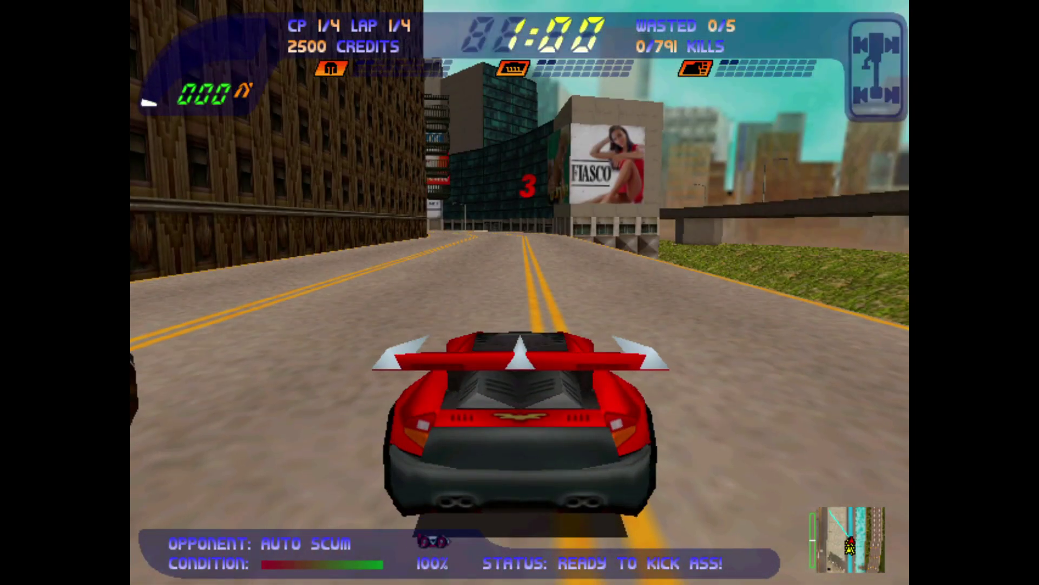
Drive through Beaver City, rounding the left bend and recovering from the brick wall.
key(Up)
key(Up)
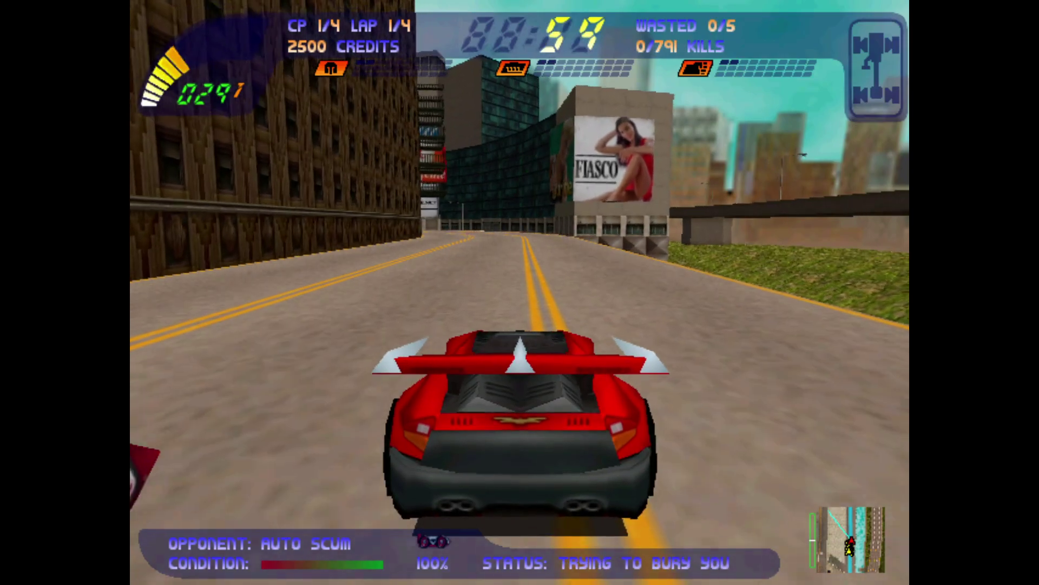
key(Up)
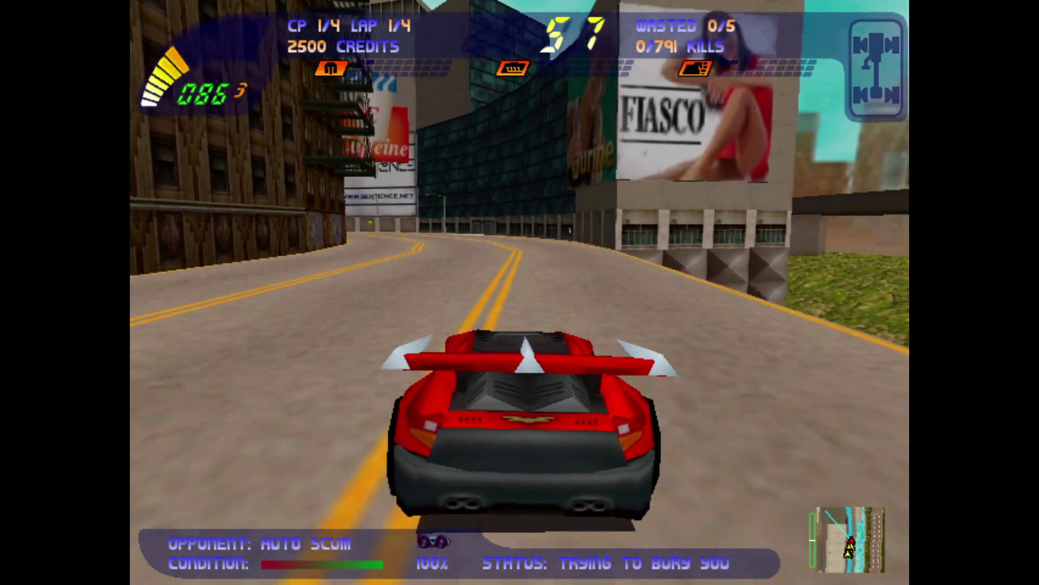
key(Left)
key(Up)
key(Left)
key(Left)
key(Down)
key(Right)
key(Up)
key(Right)
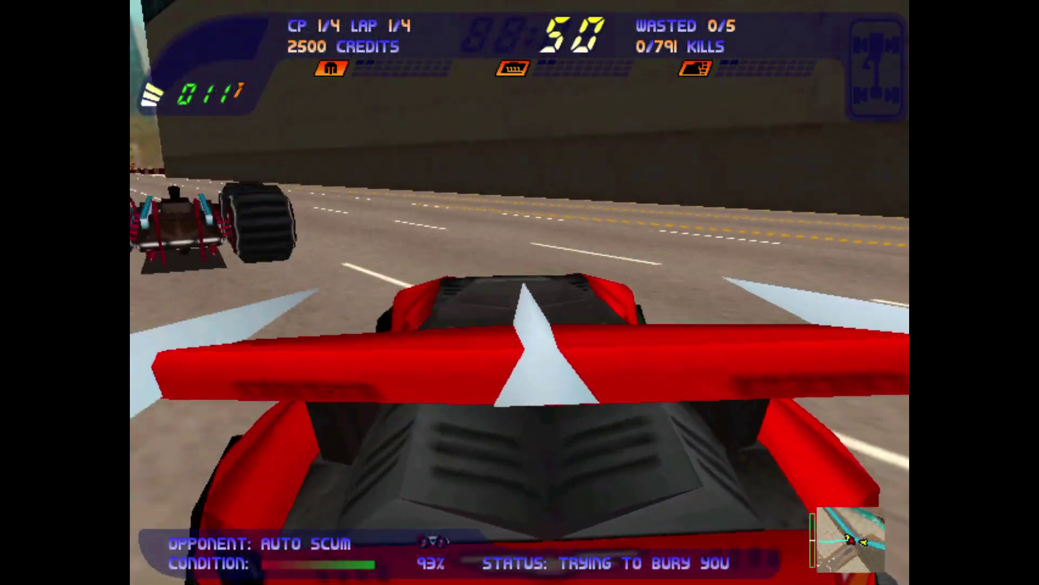
key(Right)
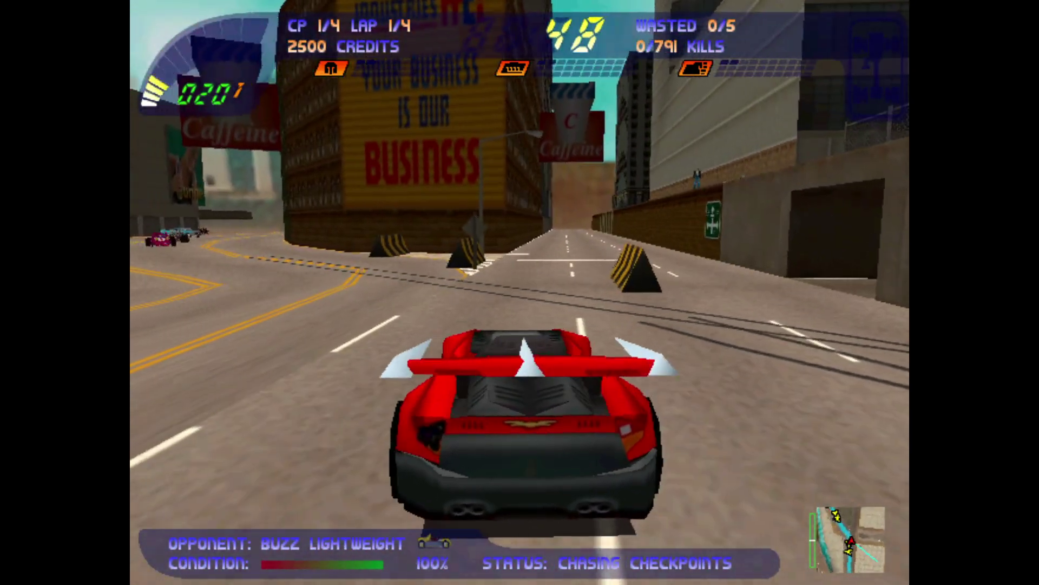
Pause the race and quit the game, confirming with YES.
key(Up)
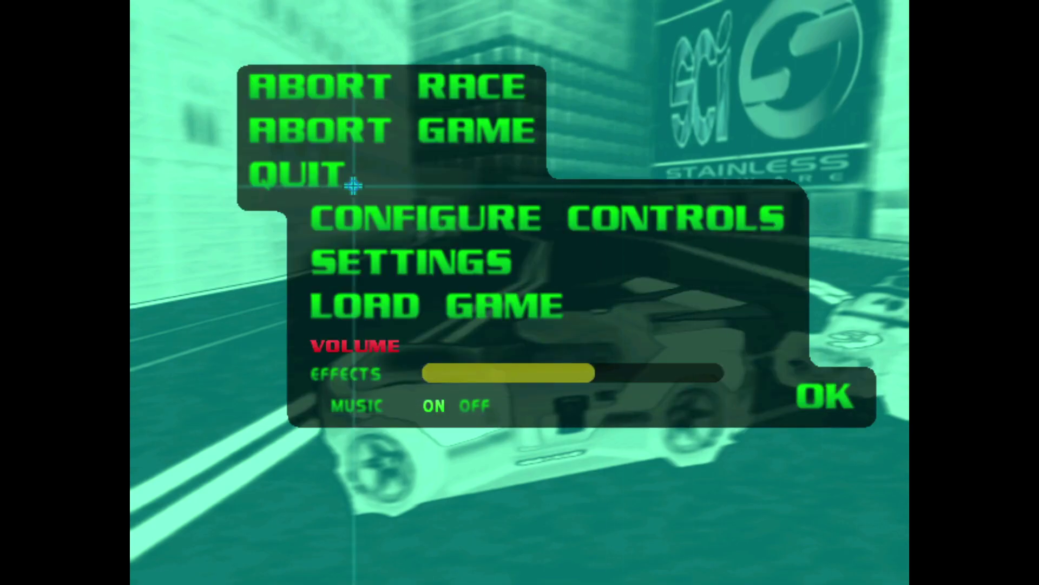
click(336, 180)
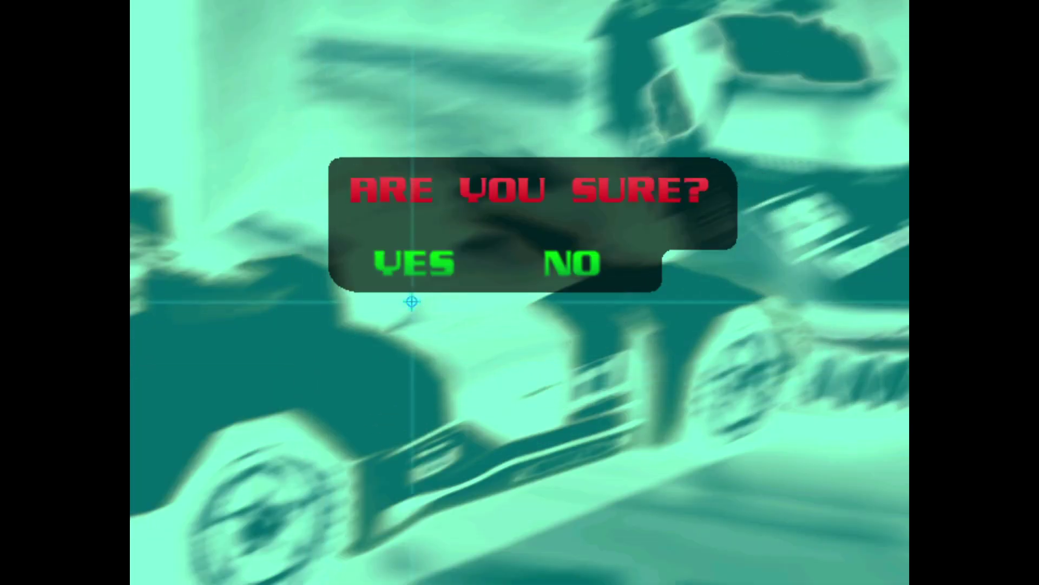
click(413, 267)
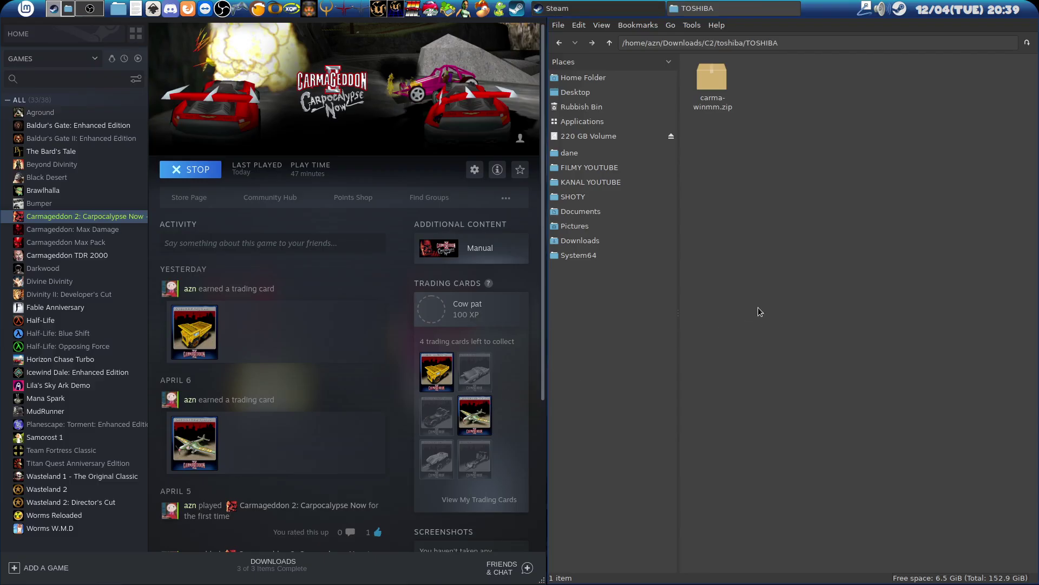